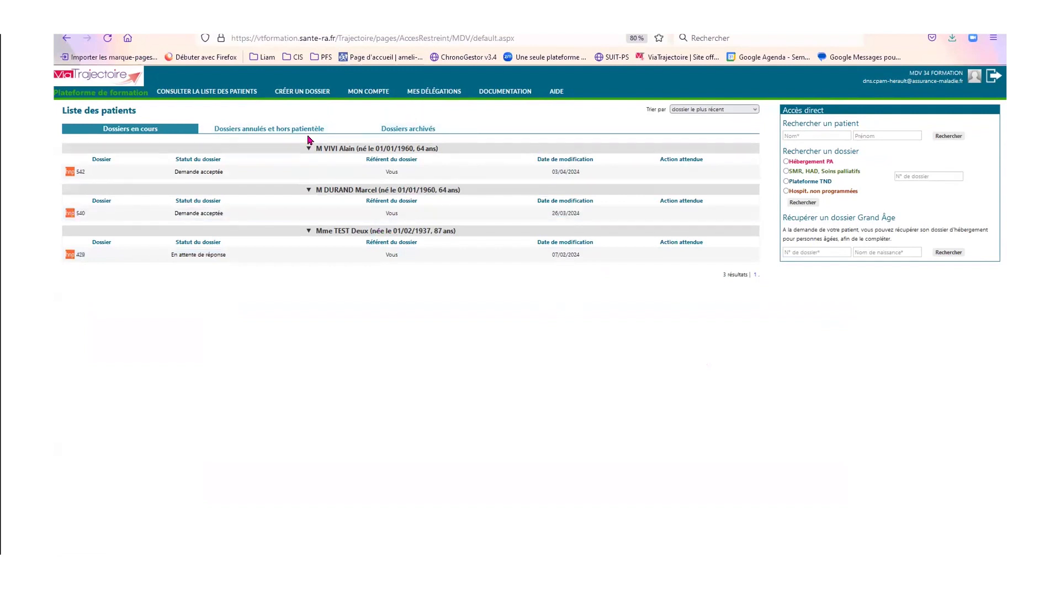
- Start a new Hospitalisations non programmées dossier from Créer un dossier
mouse_move(282, 93)
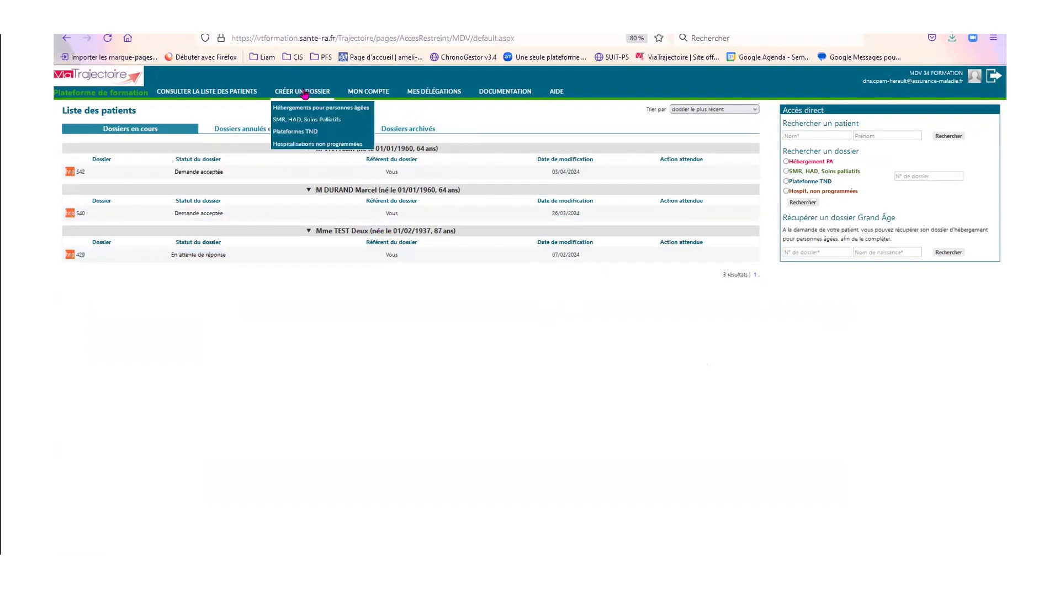
left_click(319, 144)
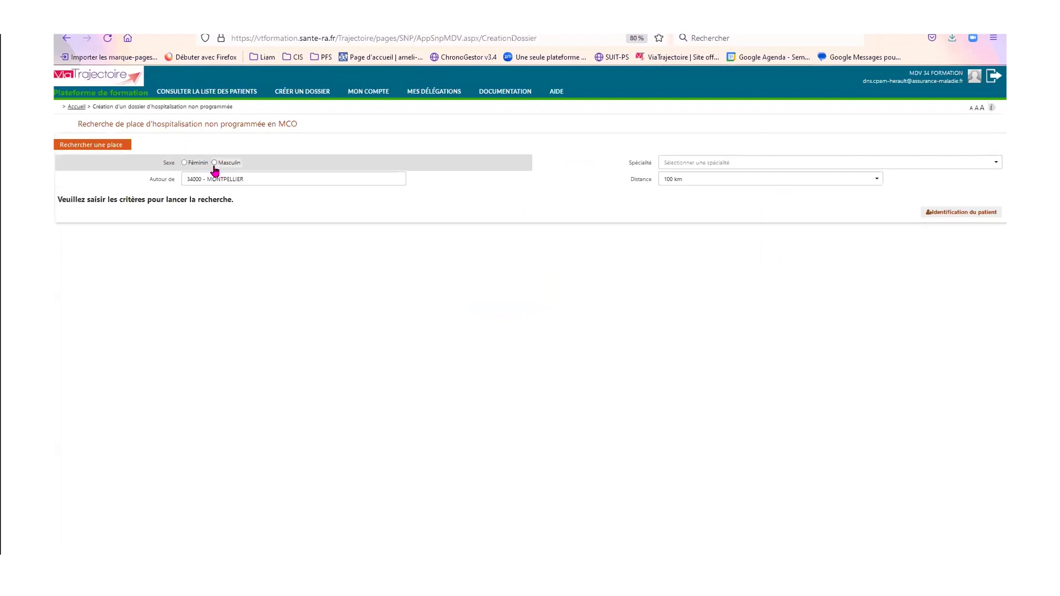
- Set the patient's sex to Masculin and centre the search on 34800 - CLERMONT L HERAULT
left_click(215, 163)
left_click_drag(203, 179, 103, 173)
left_click(190, 181)
left_click_drag(263, 179, 68, 154)
type("CLERMONT")
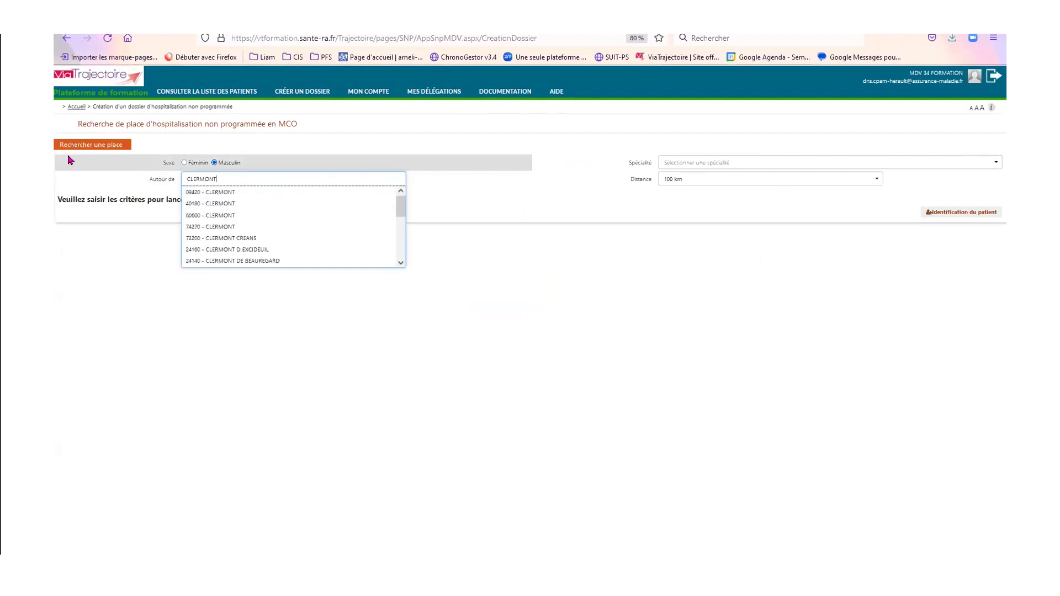
type(" L")
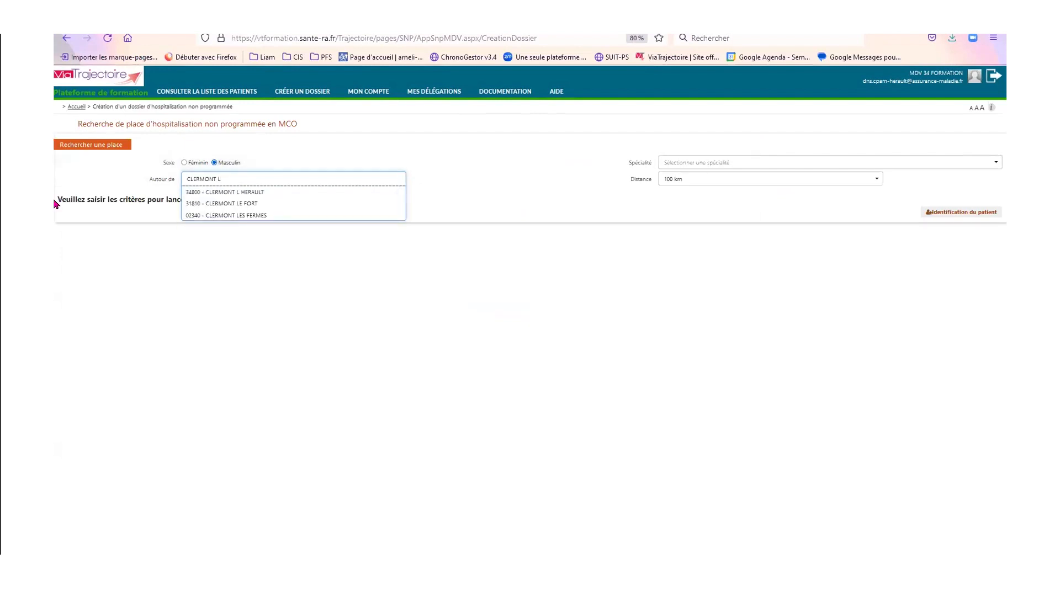
left_click(243, 192)
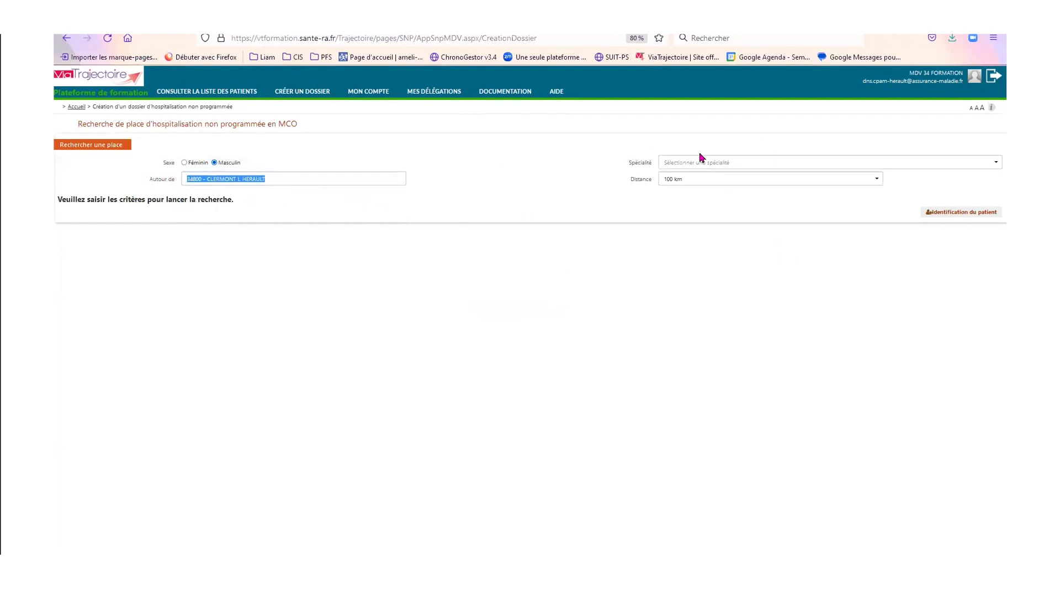
- Limit the search radius to 20 km and choose Médecine polyvalente as the specialty
left_click(700, 184)
left_click(681, 204)
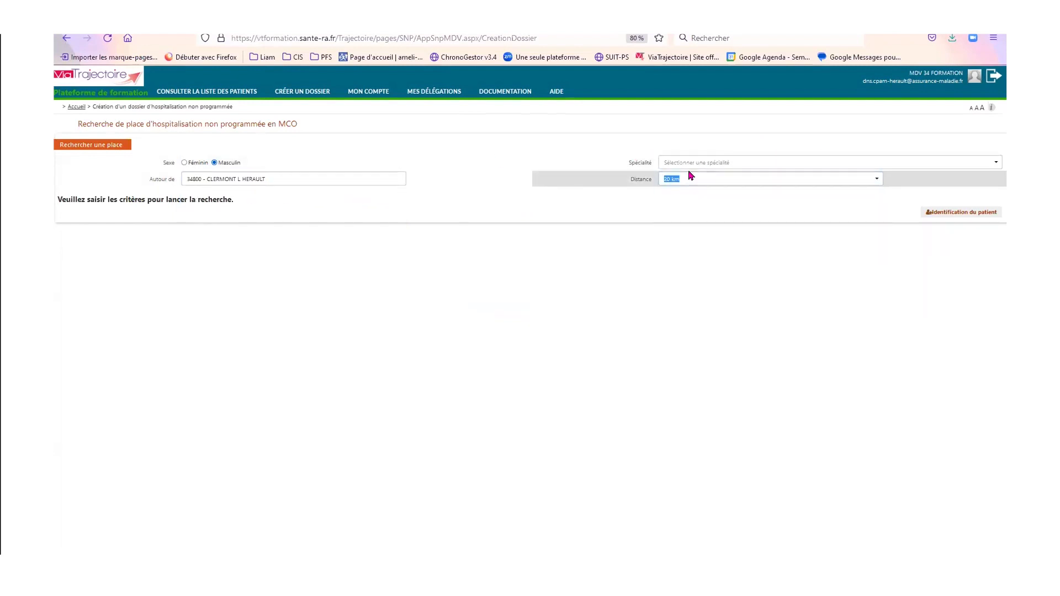
left_click(690, 163)
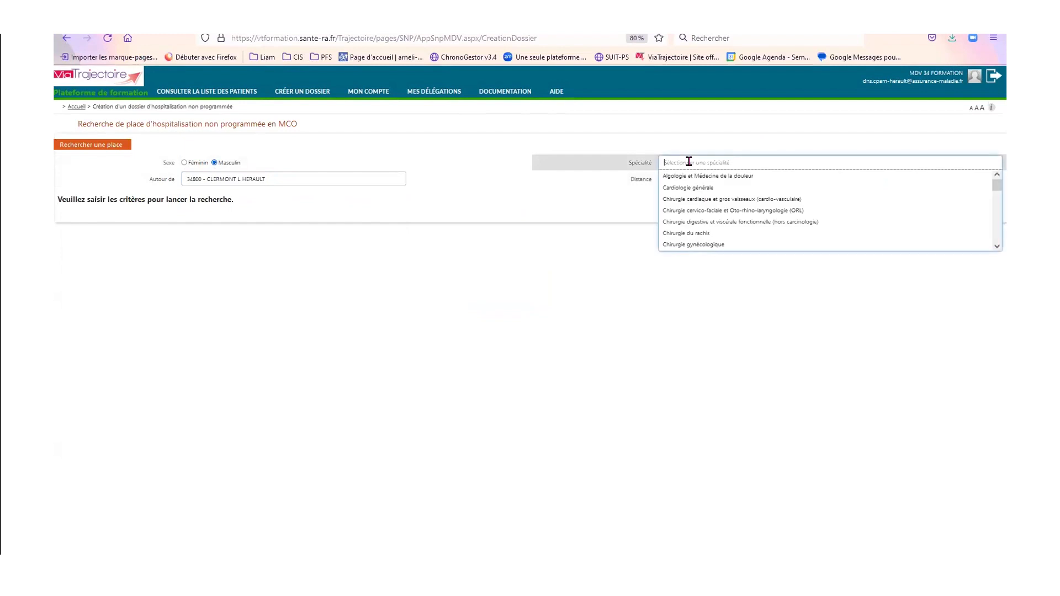
type("médec")
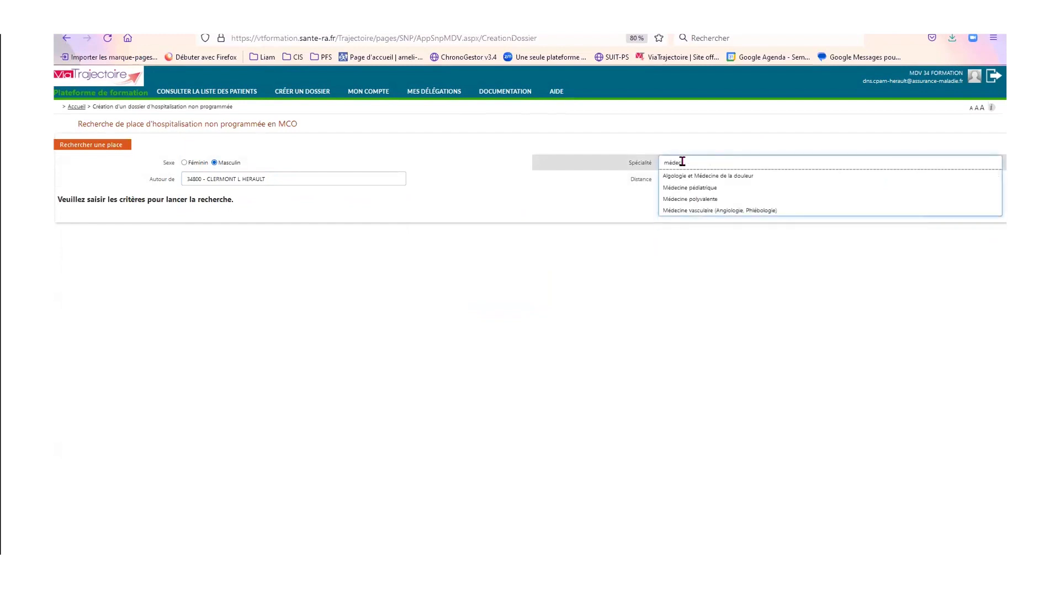
type("ine")
left_click(693, 199)
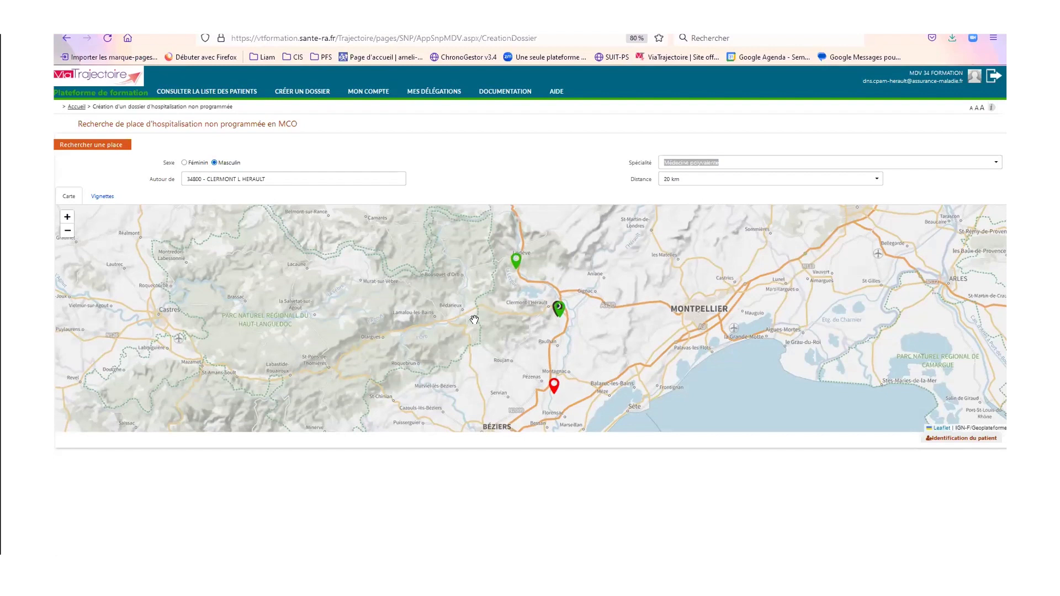
- Compare CH PEZENAS with CH CLERMONT L'HERAULT on the map and select CH CLERMONT L'HERAULT
left_click(554, 384)
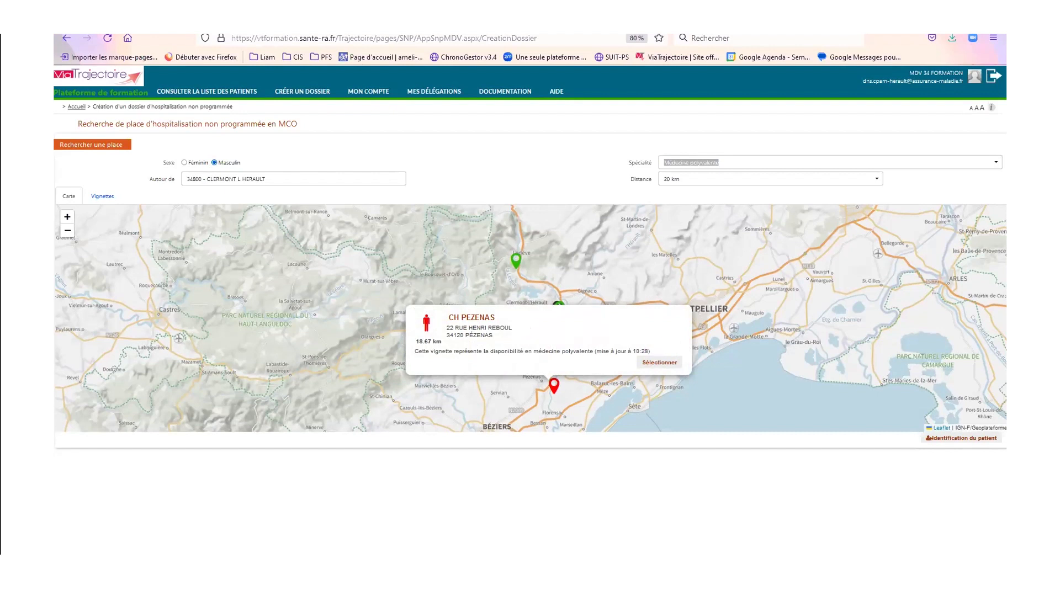
left_click(614, 262)
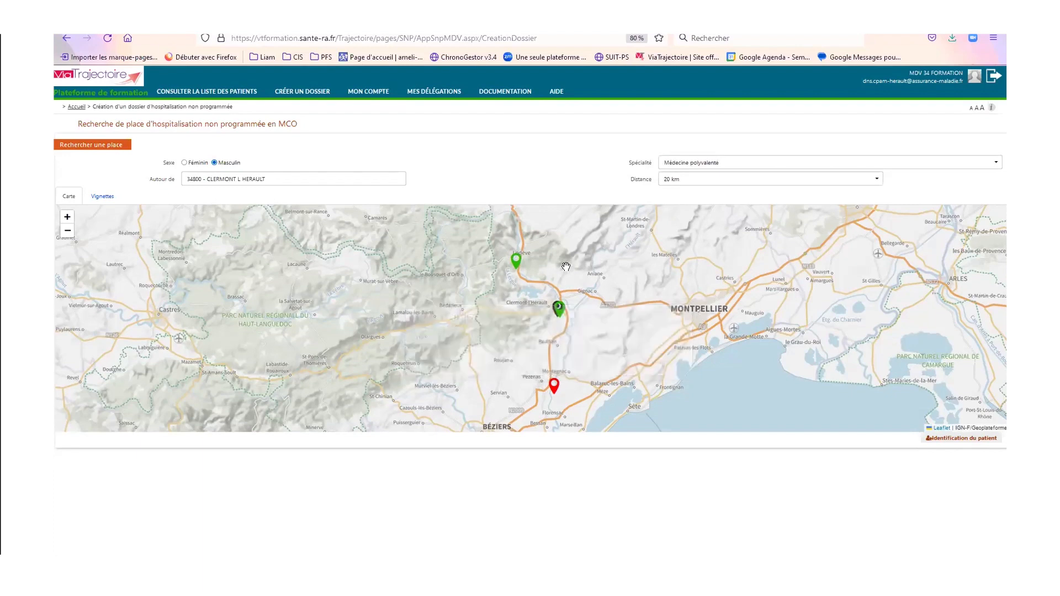
left_click(558, 304)
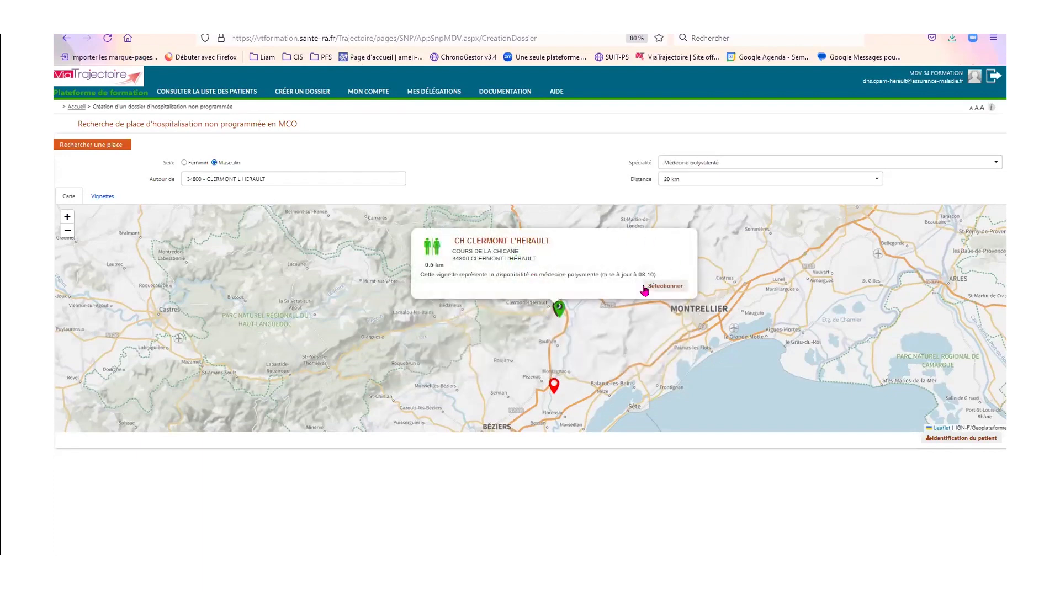
left_click(666, 286)
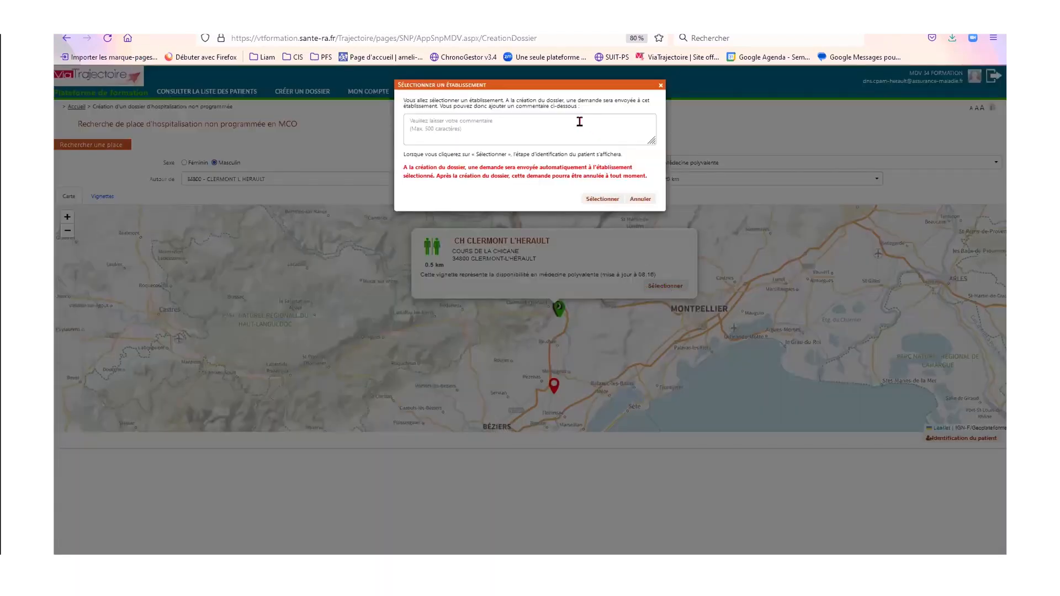
- Add a comment asking for a reply within 2h and confirm CH CLERMONT L'HERAULT
type("Bo")
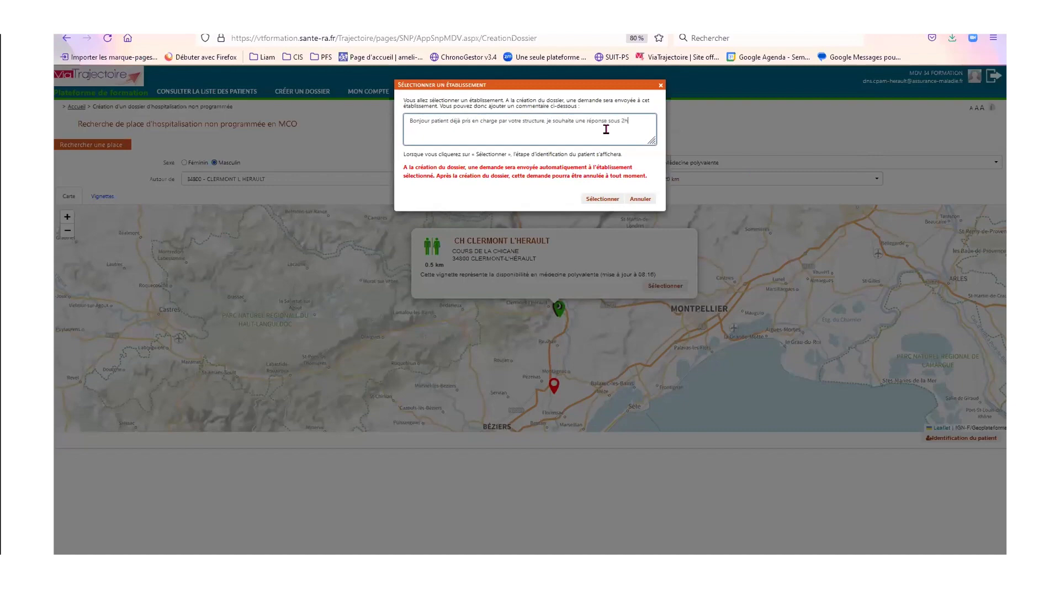
left_click(602, 199)
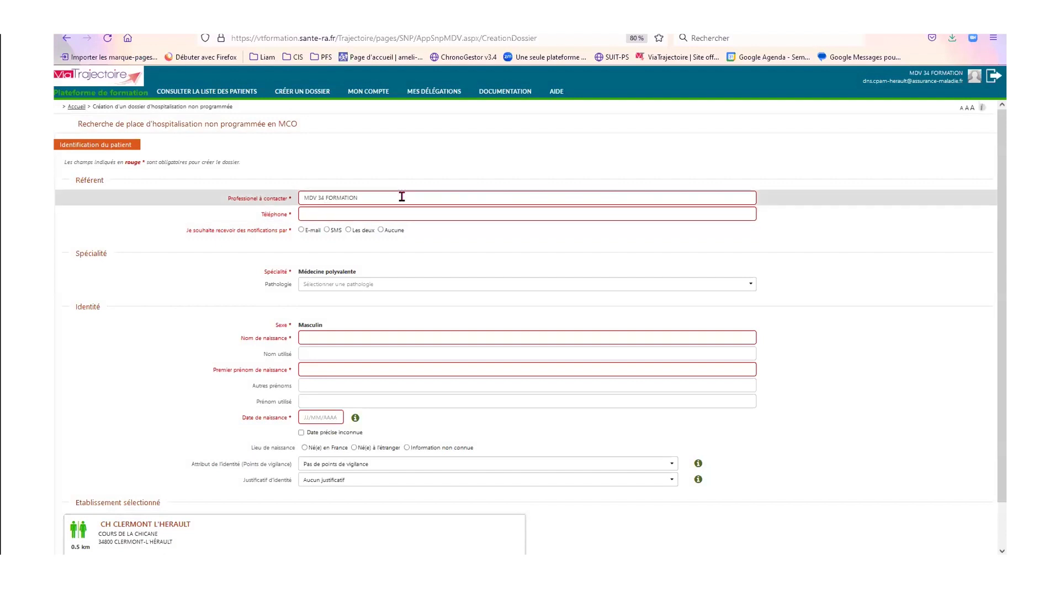
- Enter the contact professional's name and phone, with notifications by both e-mail and SMS (Les deux)
left_click_drag(402, 198, 303, 197)
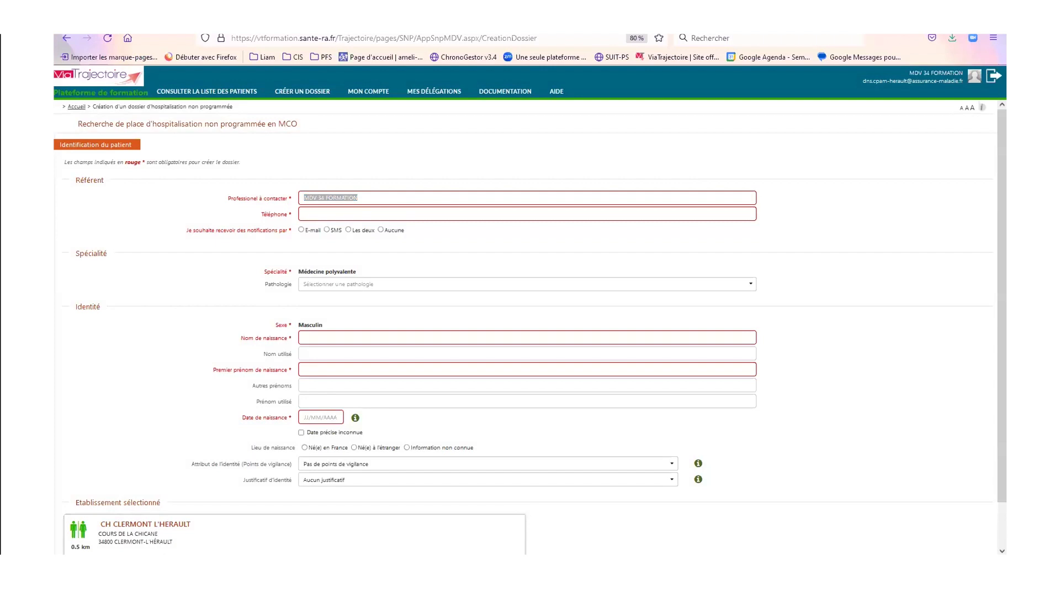
left_click_drag(405, 196, 157, 161)
type("DR DUPONT")
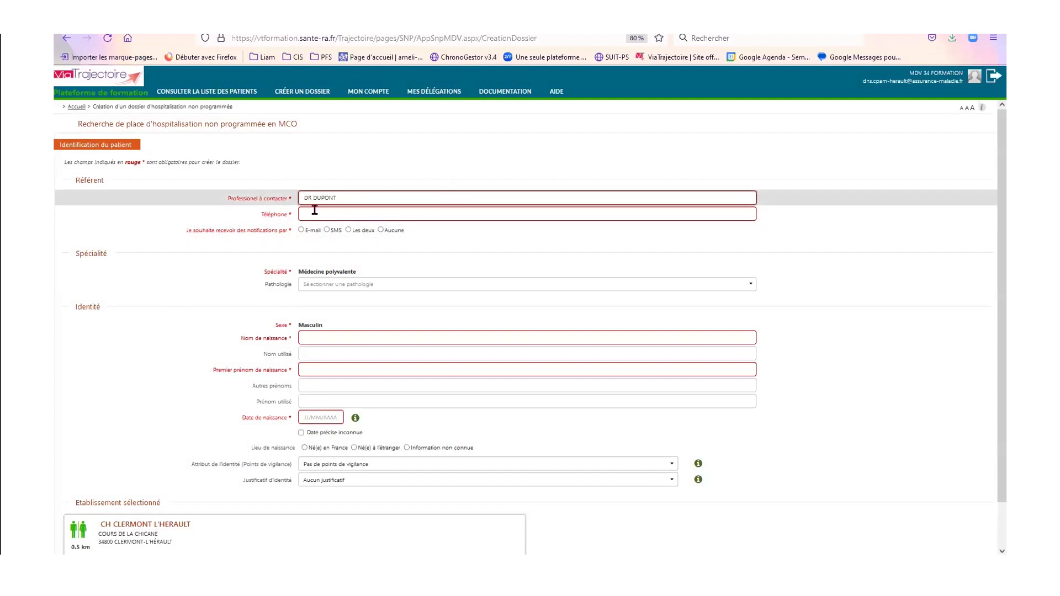
left_click(313, 212)
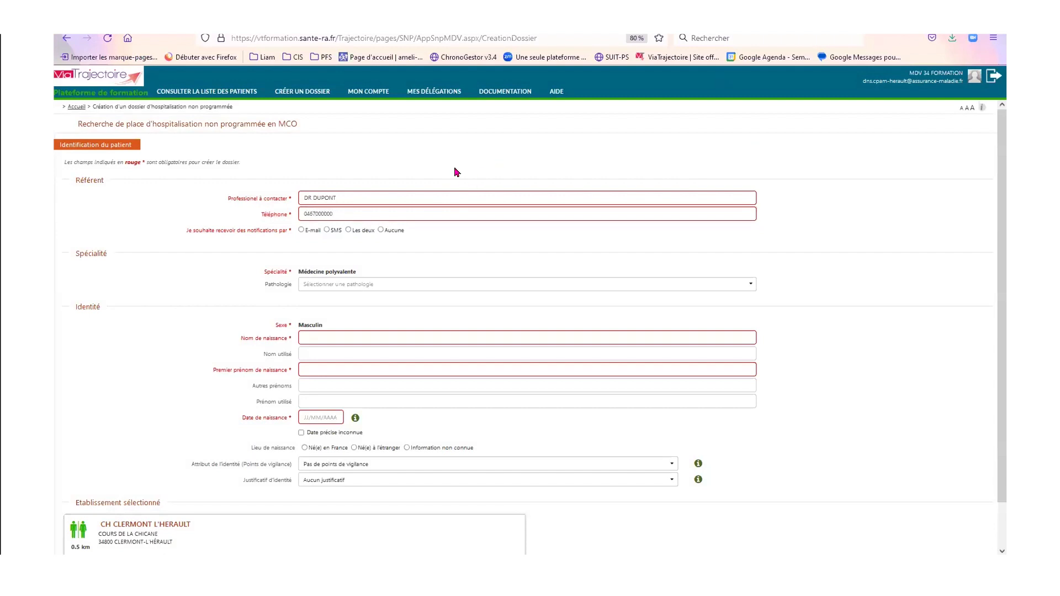
scroll(457, 171, "down", 2)
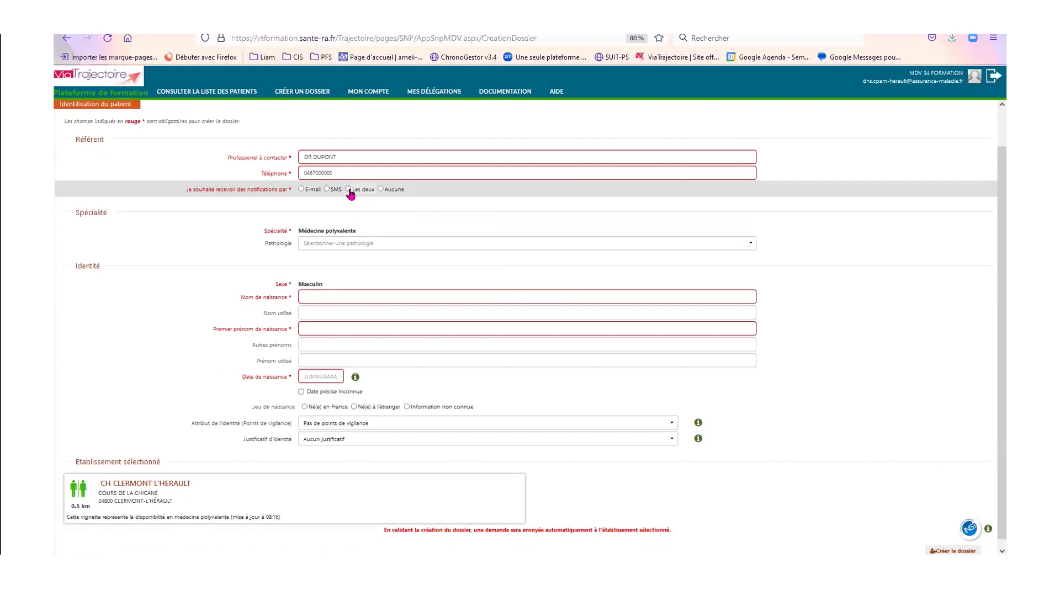
left_click(349, 190)
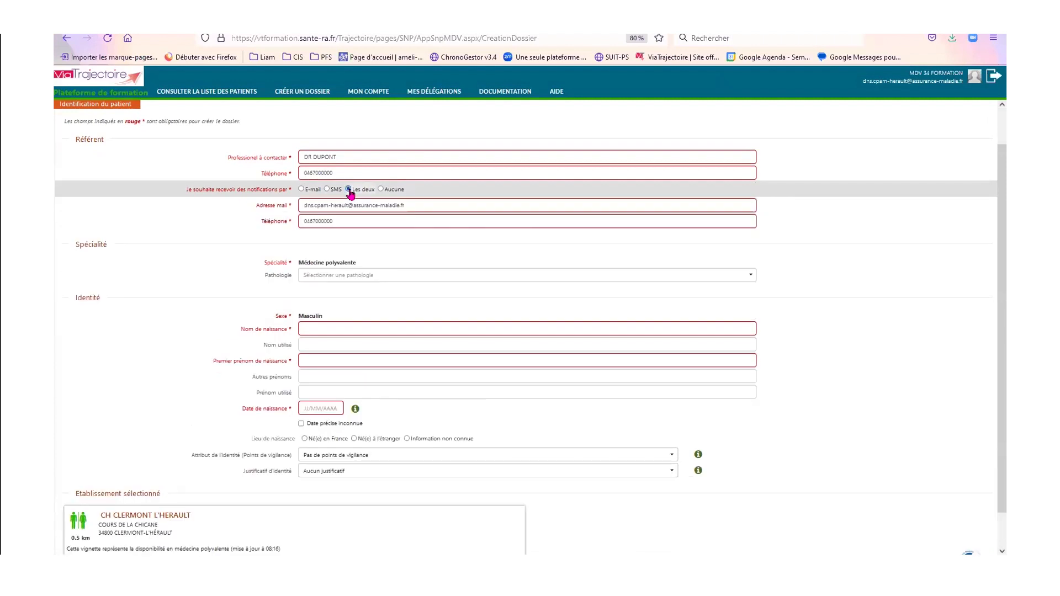
- Set the pathology to Altération de l'état général (R53.+0)
left_click(349, 279)
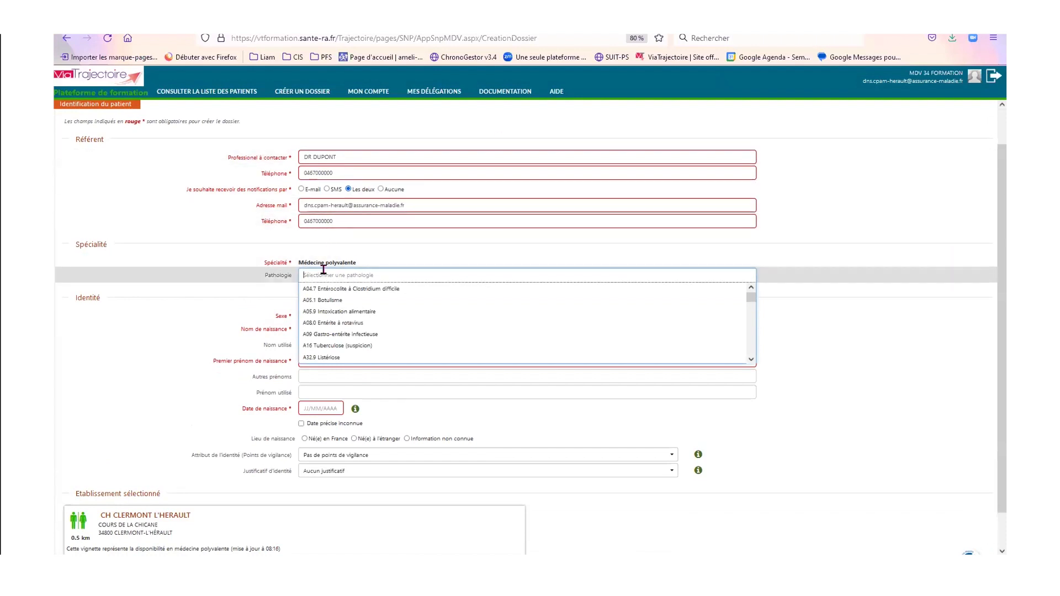
type("altération état général")
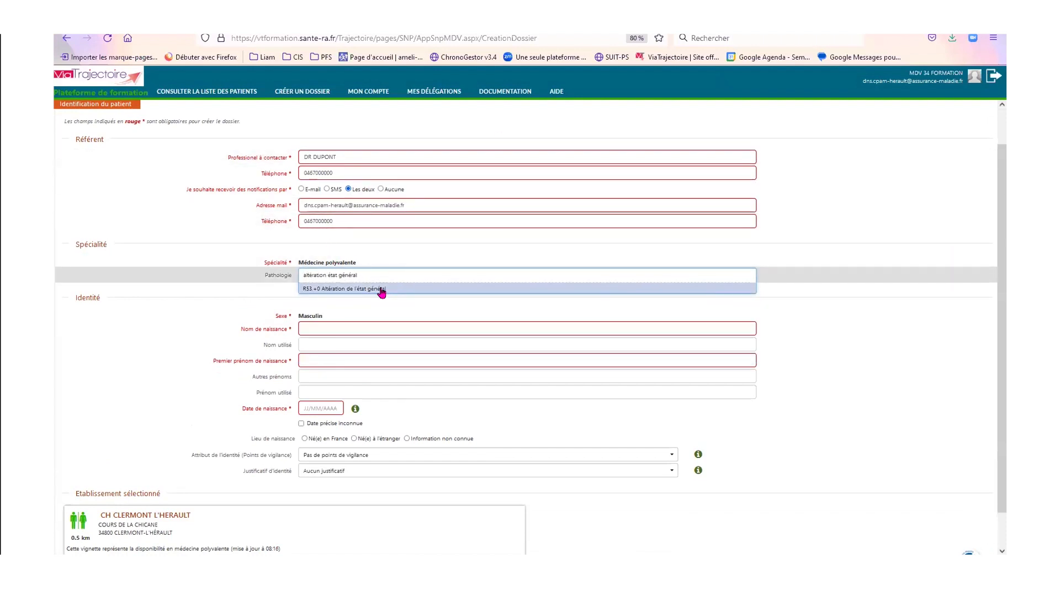
left_click(379, 288)
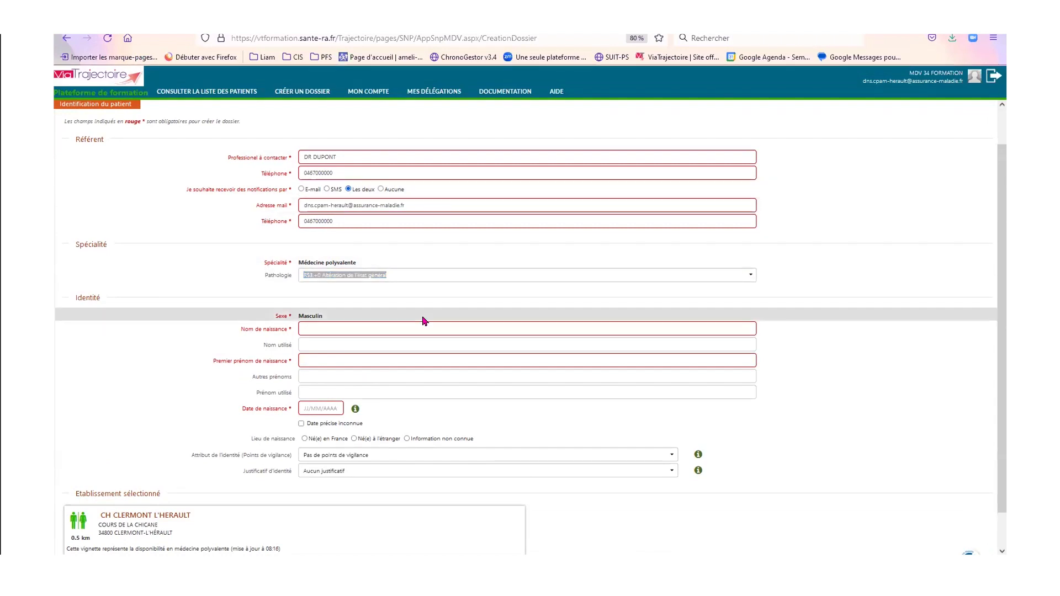
- Fill in the patient's birth surname, first name and date of birth
left_click(413, 328)
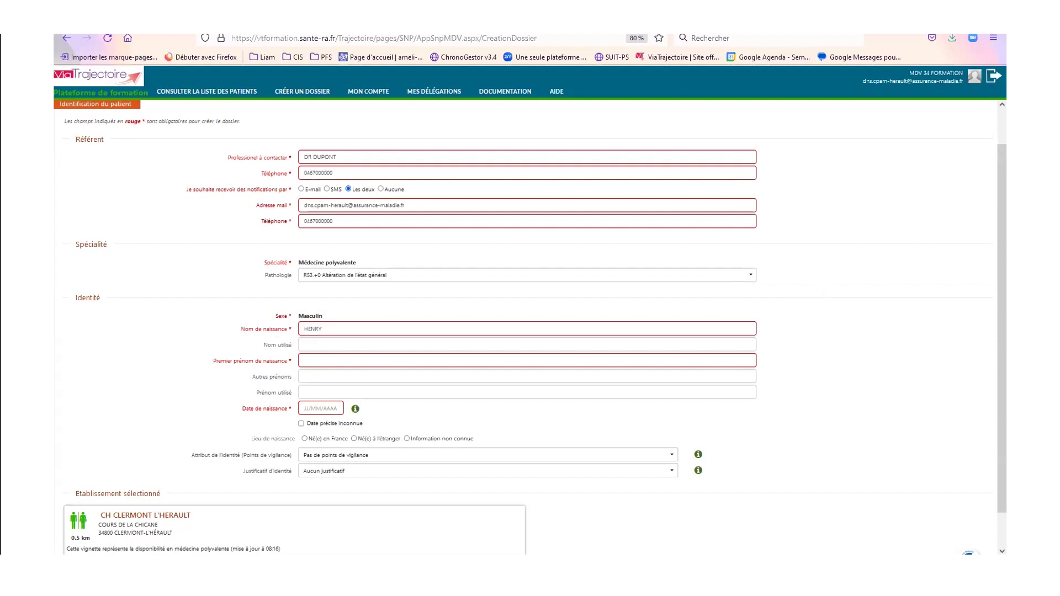
left_click(385, 360)
left_click(313, 407)
type("01/01/1960")
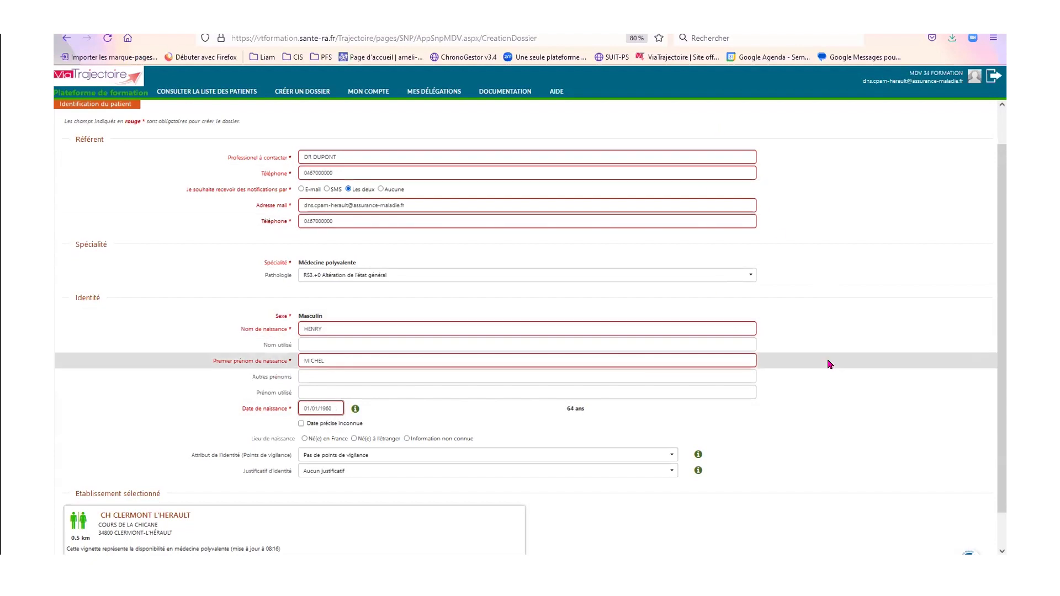
- Create the dossier, sending the request to CH CLERMONT L'HERAULT
scroll(904, 369, "down", 1)
scroll(554, 296, "up", 1)
scroll(653, 376, "down", 1)
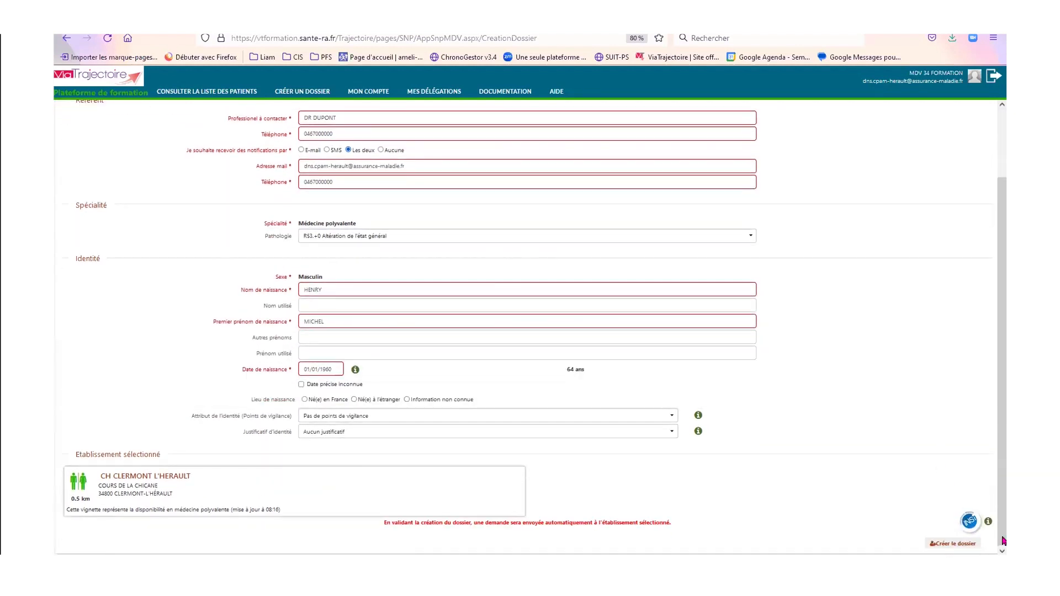
left_click(945, 545)
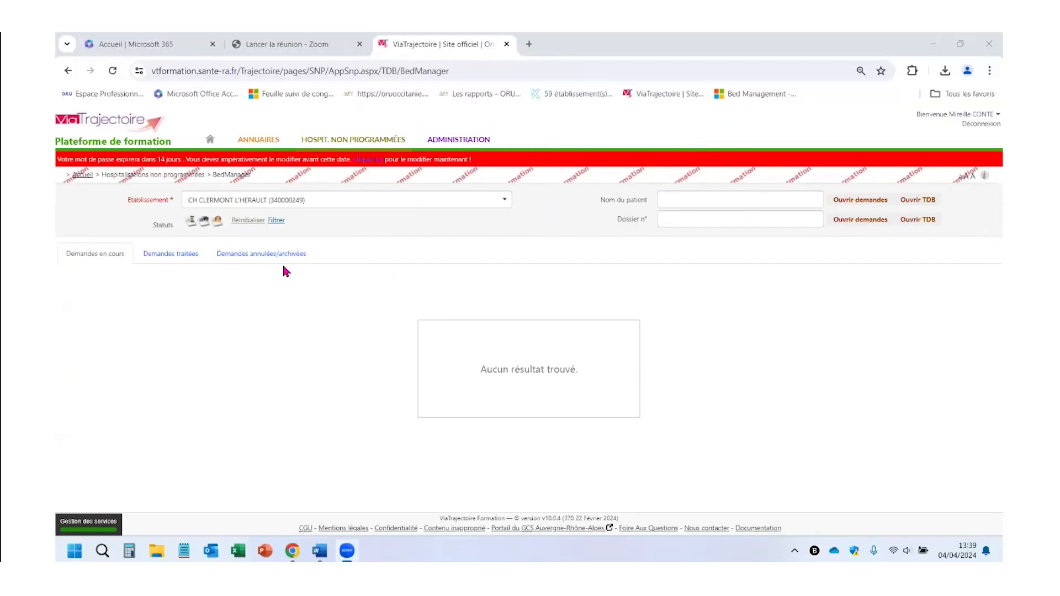
- Show CH CLERMONT L'HERAULT's in-progress requests, after checking the Demandes annulées/archivées tab
left_click(89, 262)
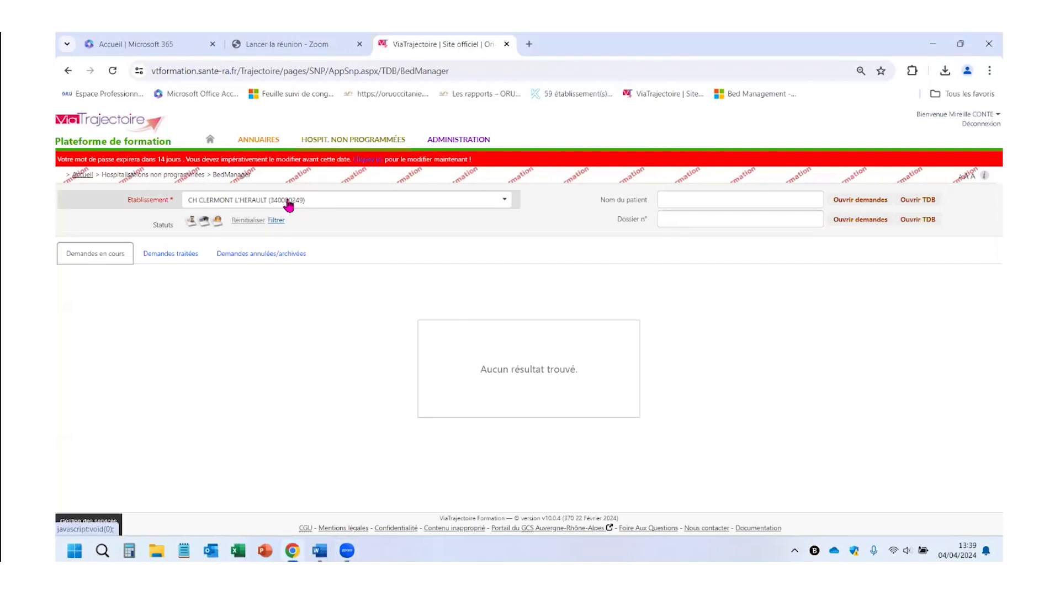
left_click(504, 200)
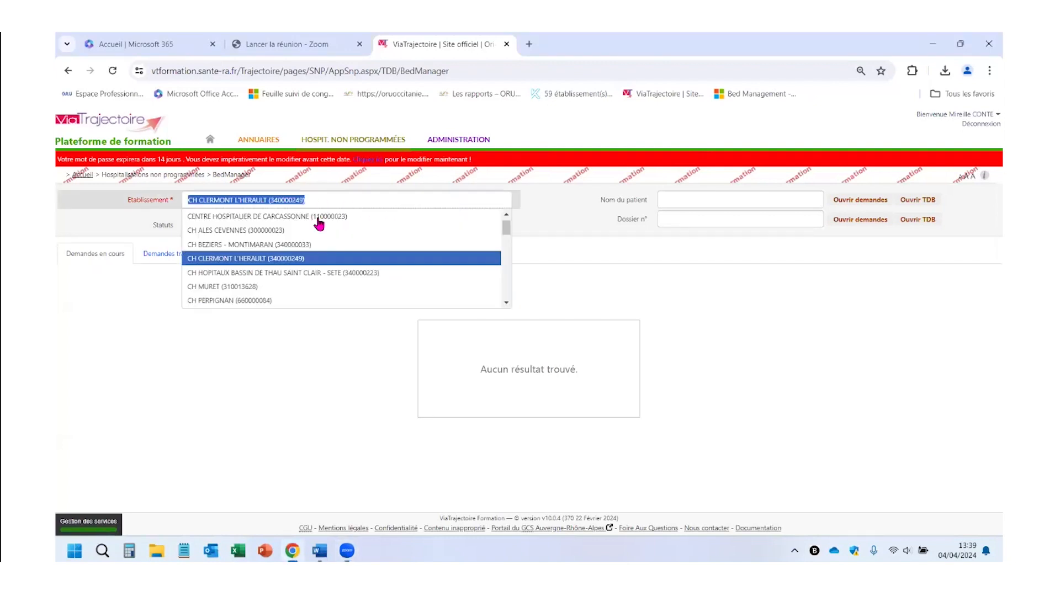
left_click(252, 259)
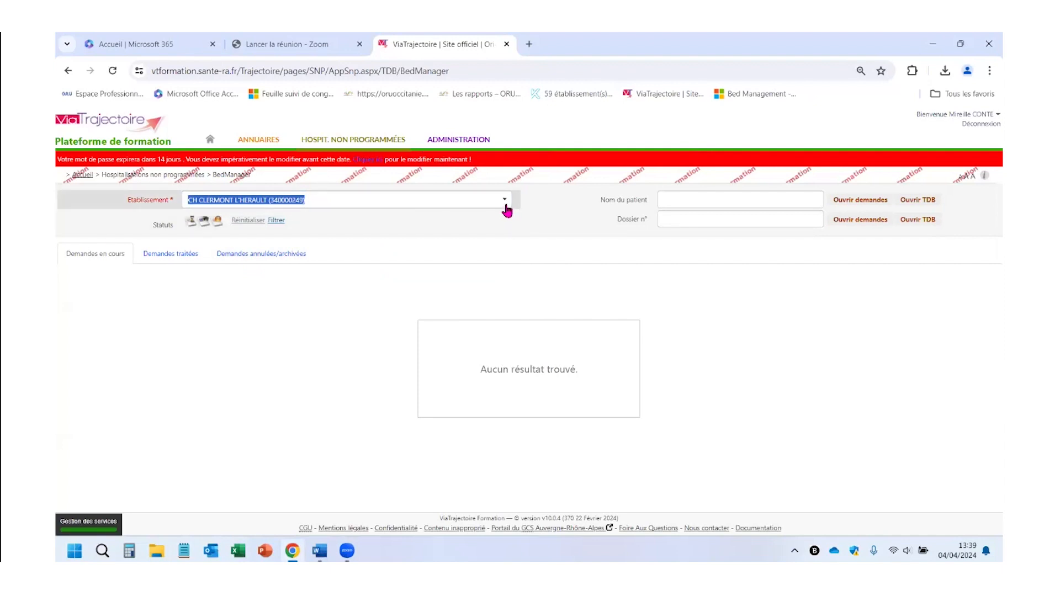
left_click(504, 200)
left_click(257, 260)
left_click(254, 253)
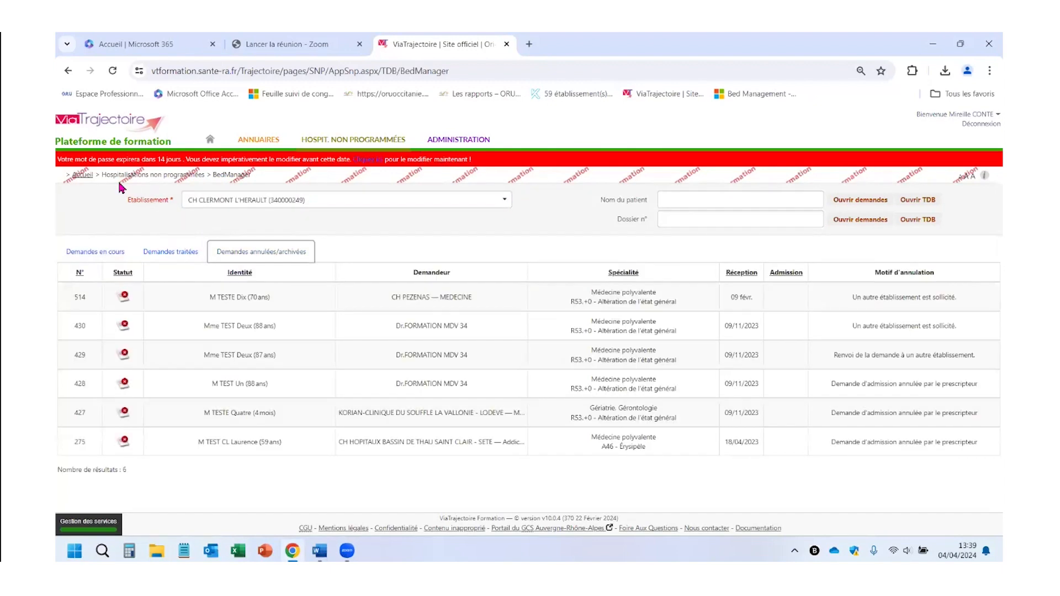
left_click(103, 250)
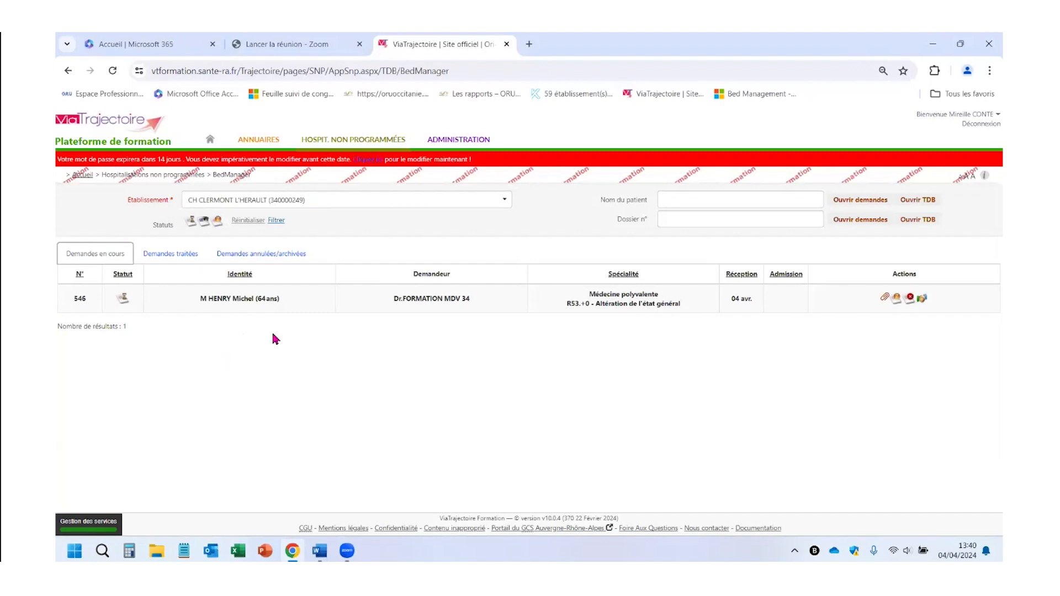
- Open the patient's Médecine polyvalente request and expand Pièces jointes to reveal VSM.txt
left_click(217, 298)
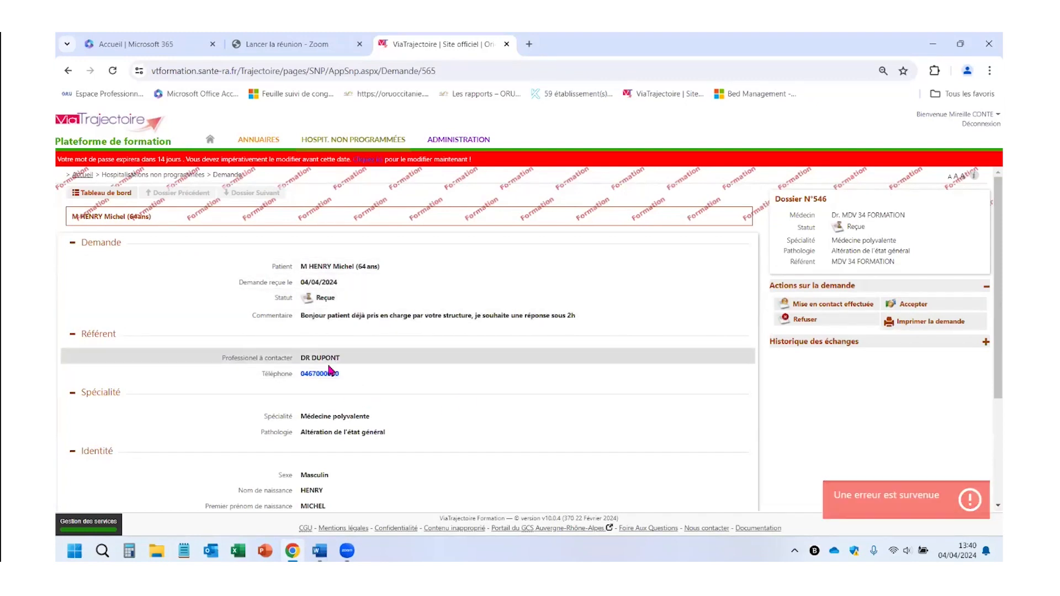
scroll(338, 405, "down", 1)
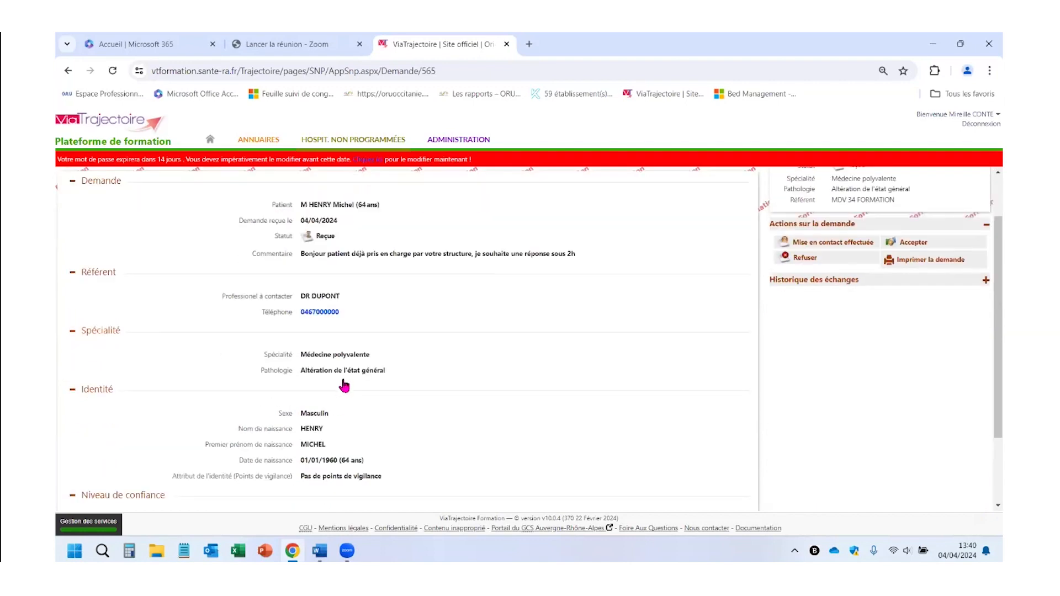
scroll(355, 381, "down", 3)
scroll(355, 379, "up", 2)
scroll(332, 392, "down", 2)
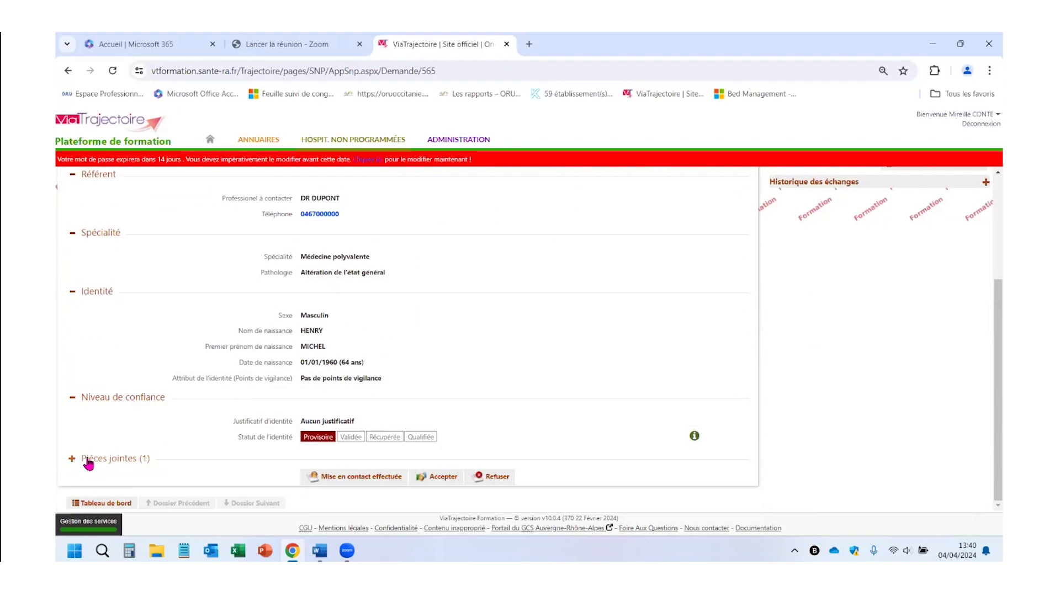
left_click(87, 459)
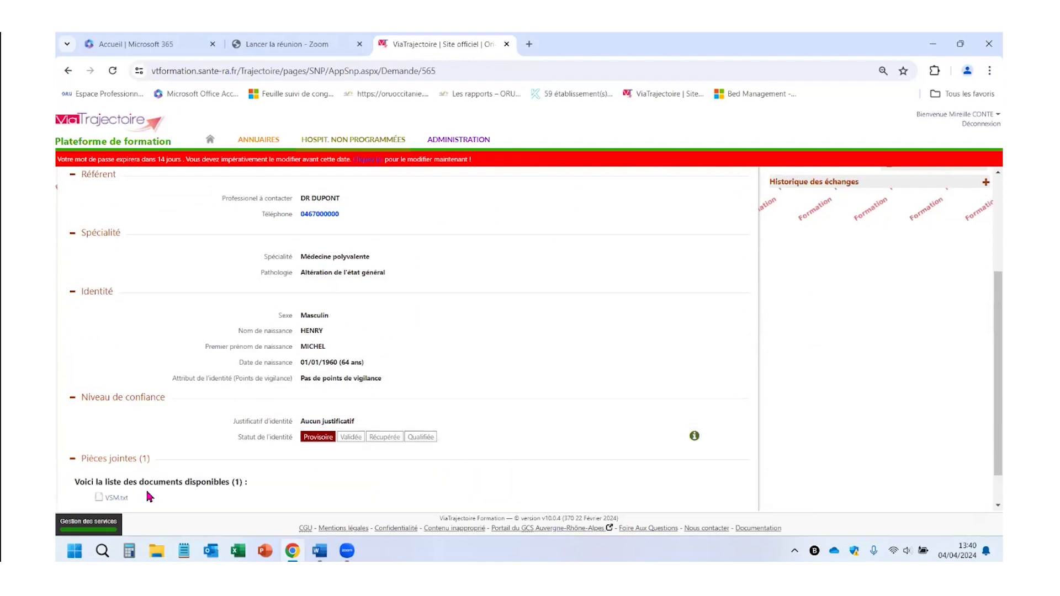
scroll(495, 374, "up", 3)
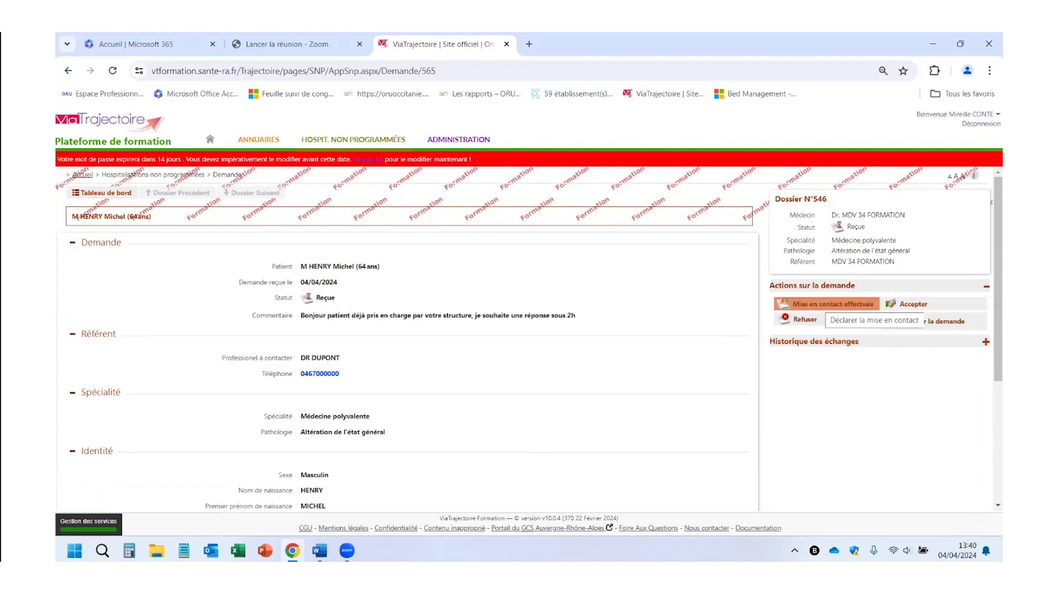
- Declare Mise en contact effectuée for the request, leaving the comment empty
left_click(832, 304)
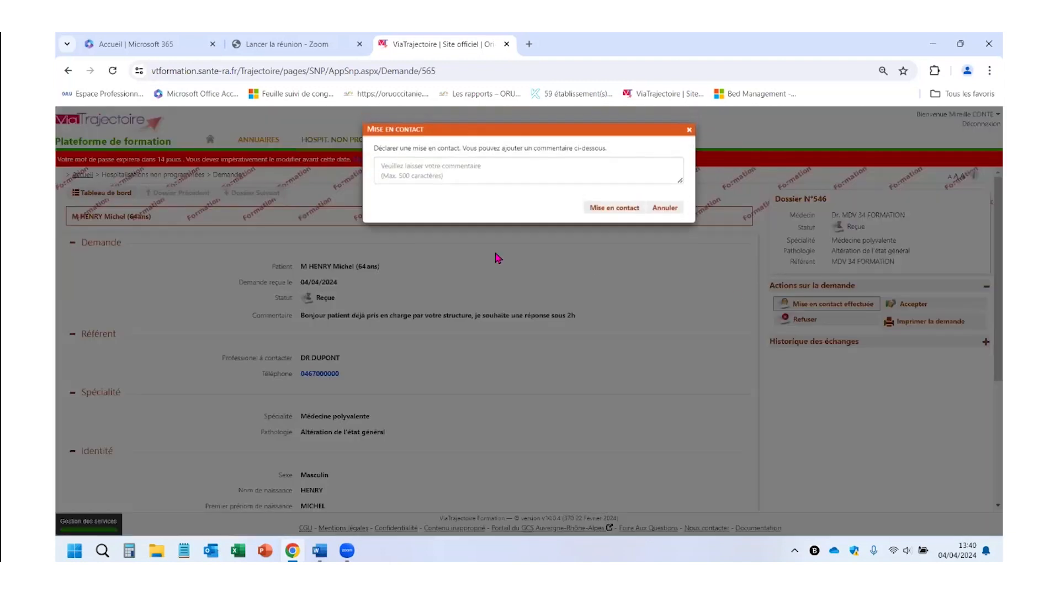
left_click(388, 172)
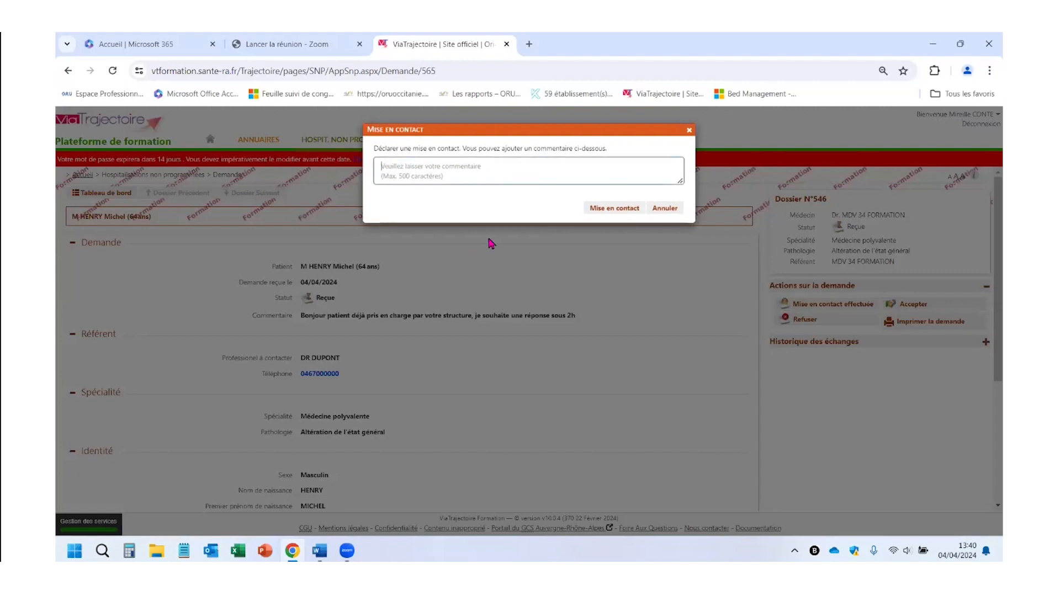
left_click(612, 209)
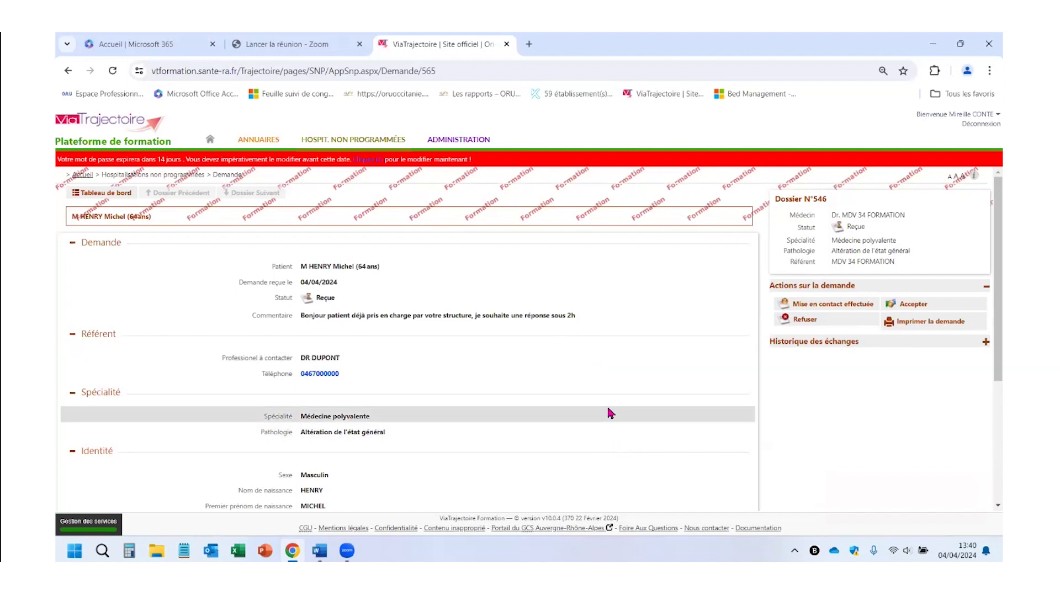
scroll(605, 403, "down", 1)
scroll(605, 403, "down", 3)
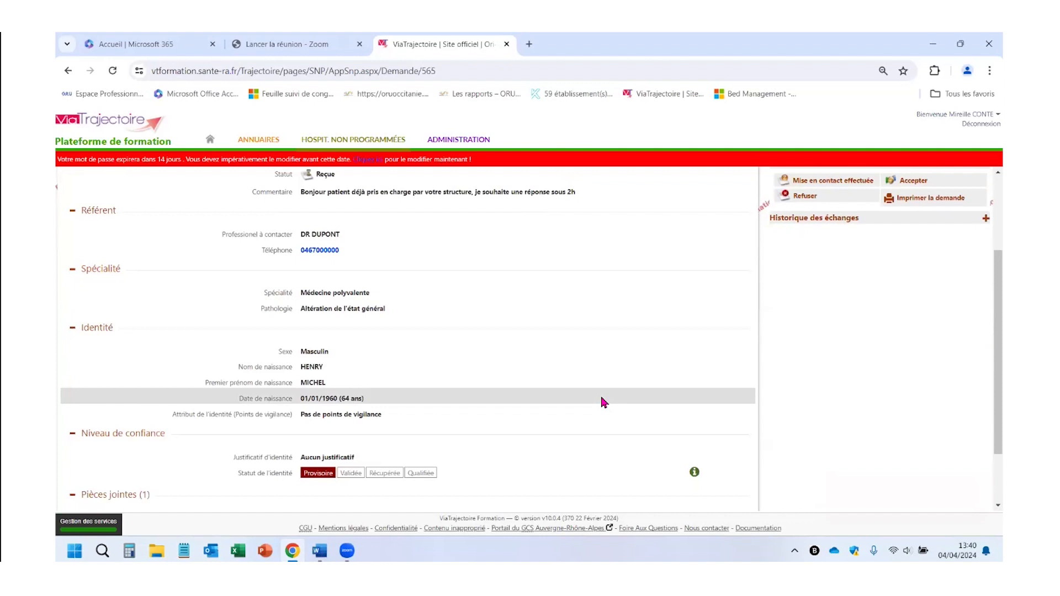
scroll(604, 402, "up", 4)
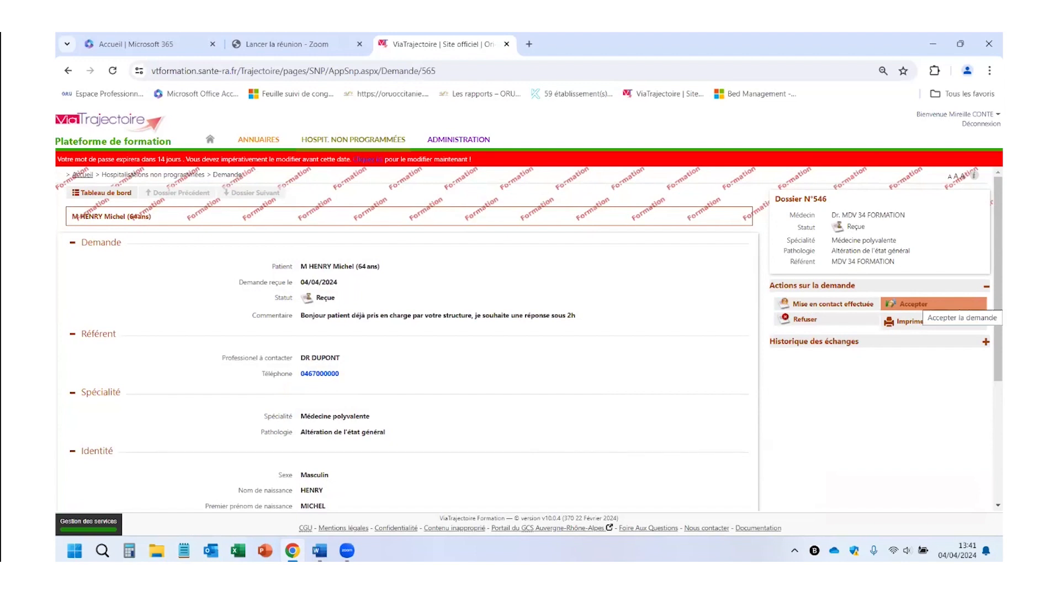
- Accept the request for admission 05/04/2024 at 11:00, pasting the first-floor medical secretariat instructions
left_click(914, 305)
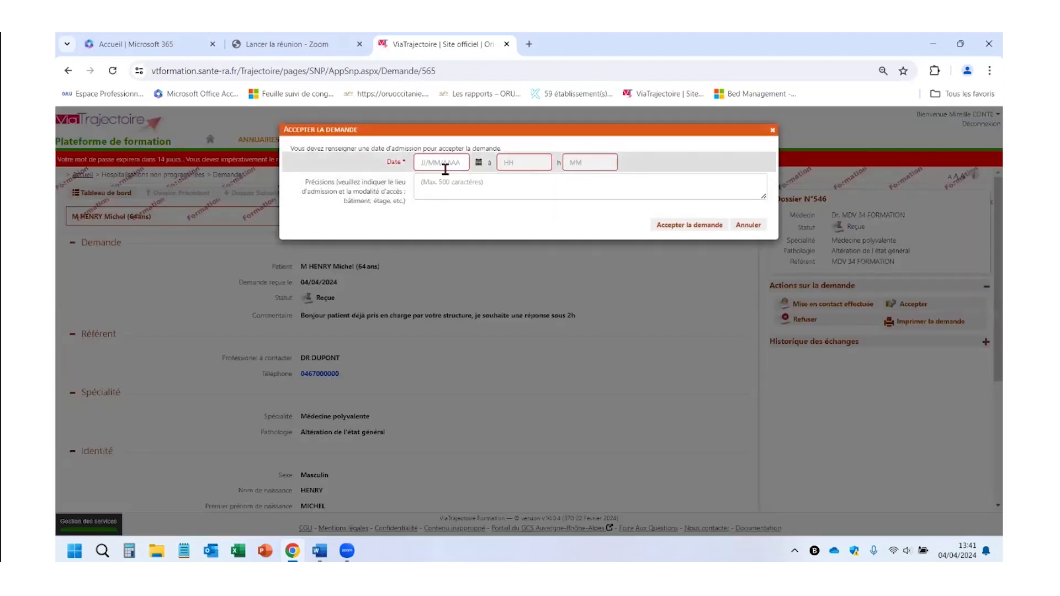
left_click(469, 161)
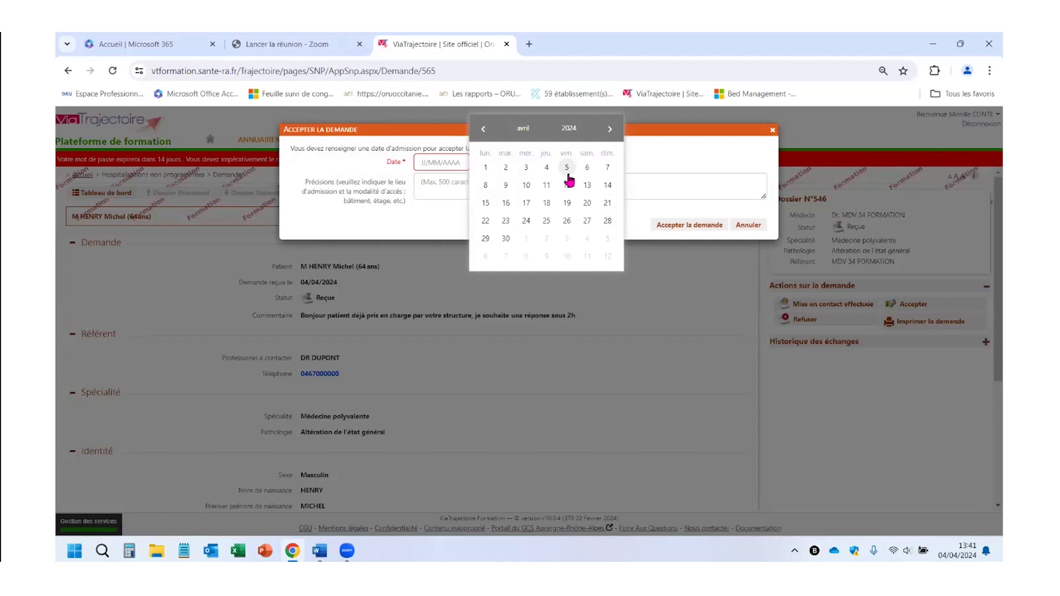
left_click(568, 175)
left_click(521, 164)
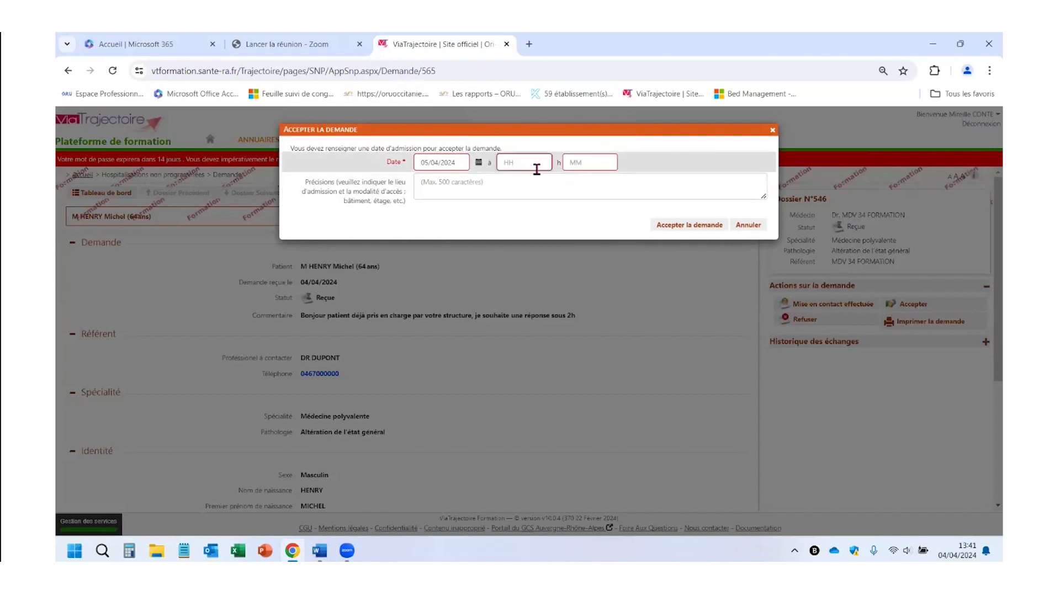
type("11")
left_click(433, 184)
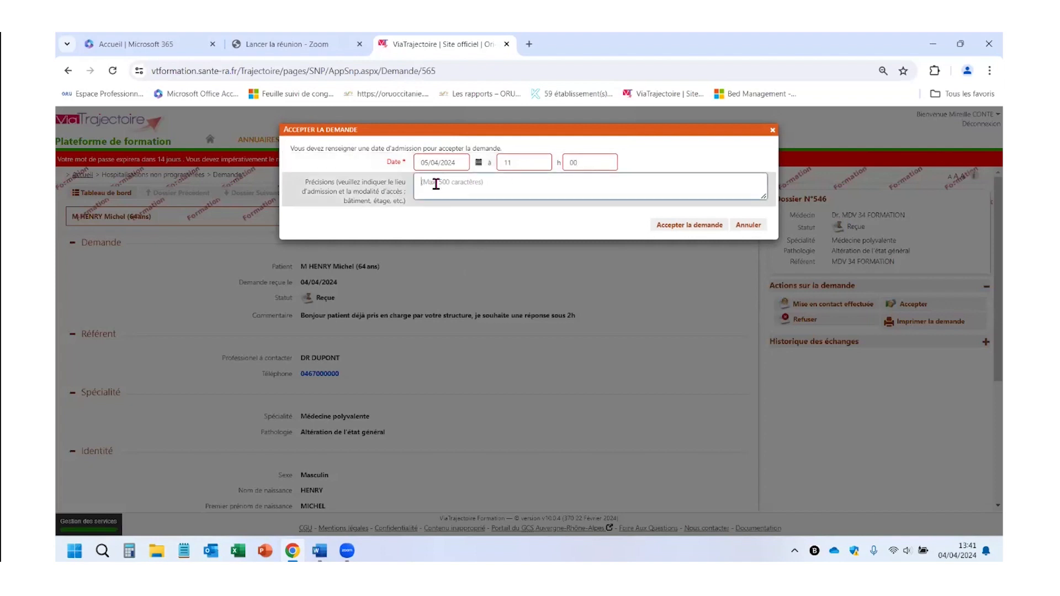
right_click(435, 186)
left_click(463, 303)
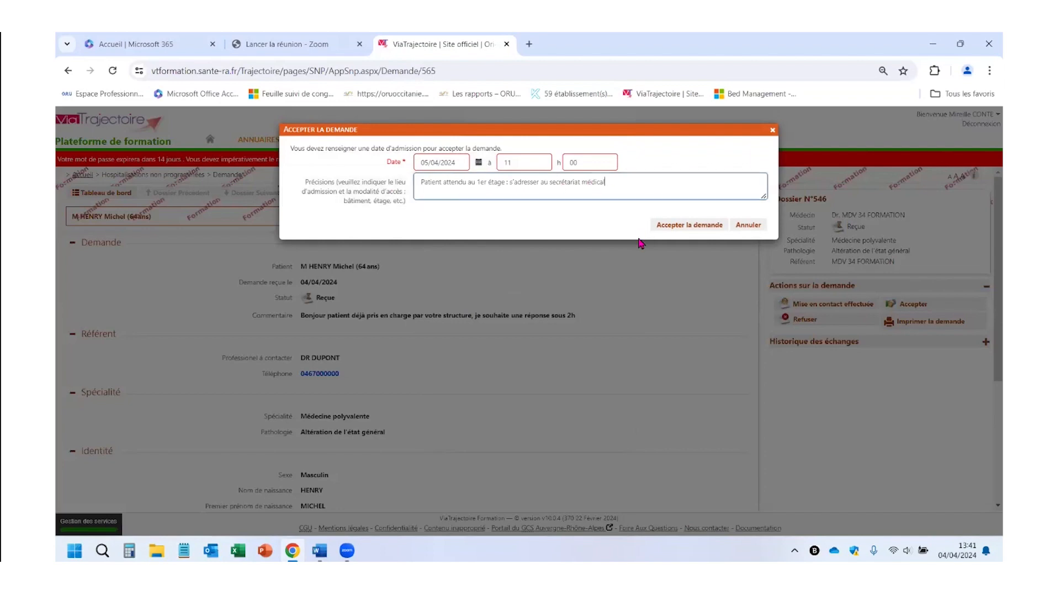
left_click(697, 231)
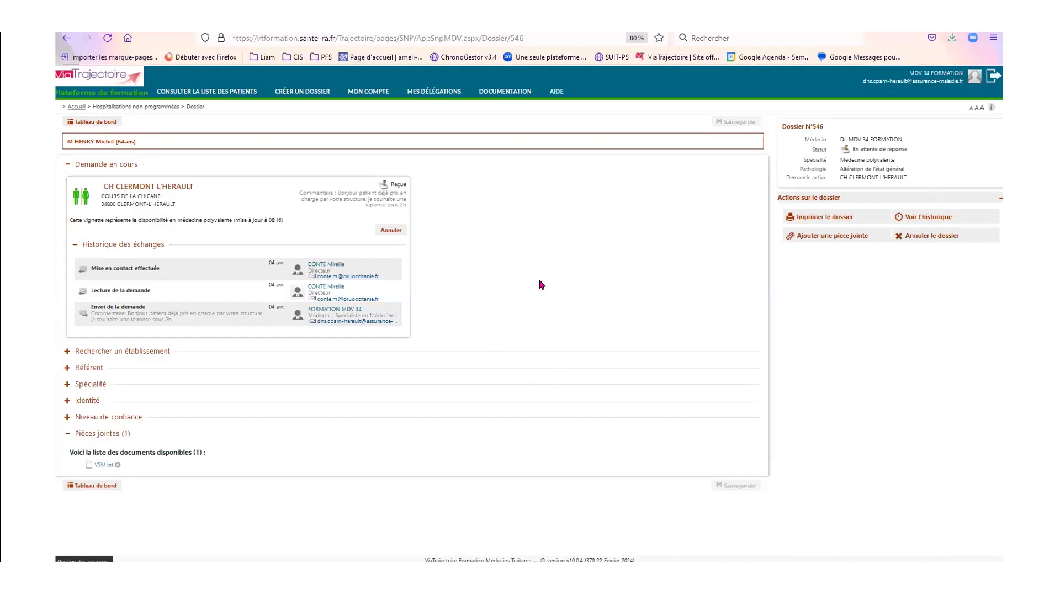
key("F5")
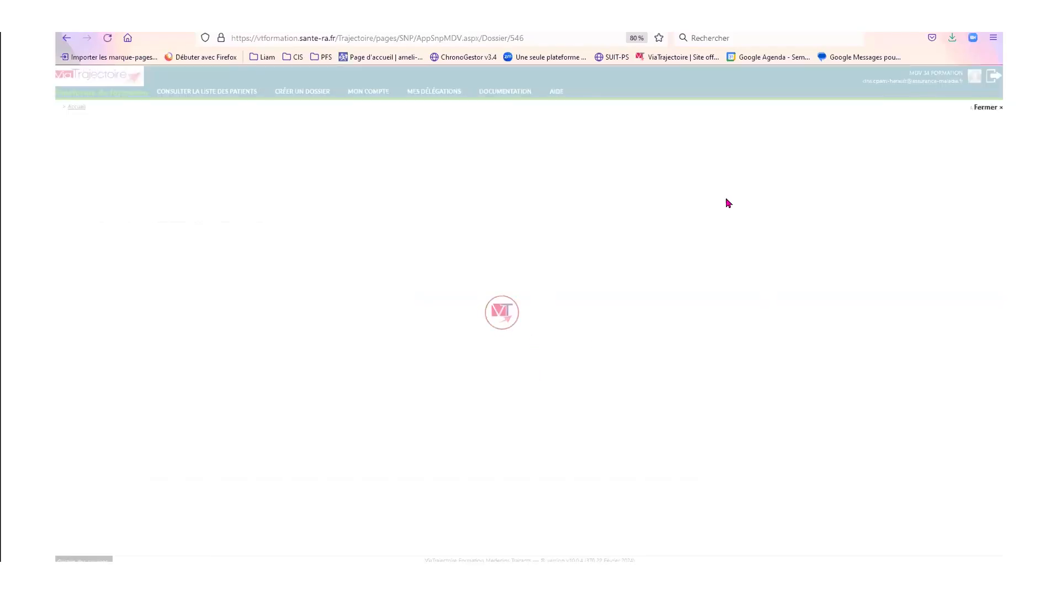
left_click(95, 243)
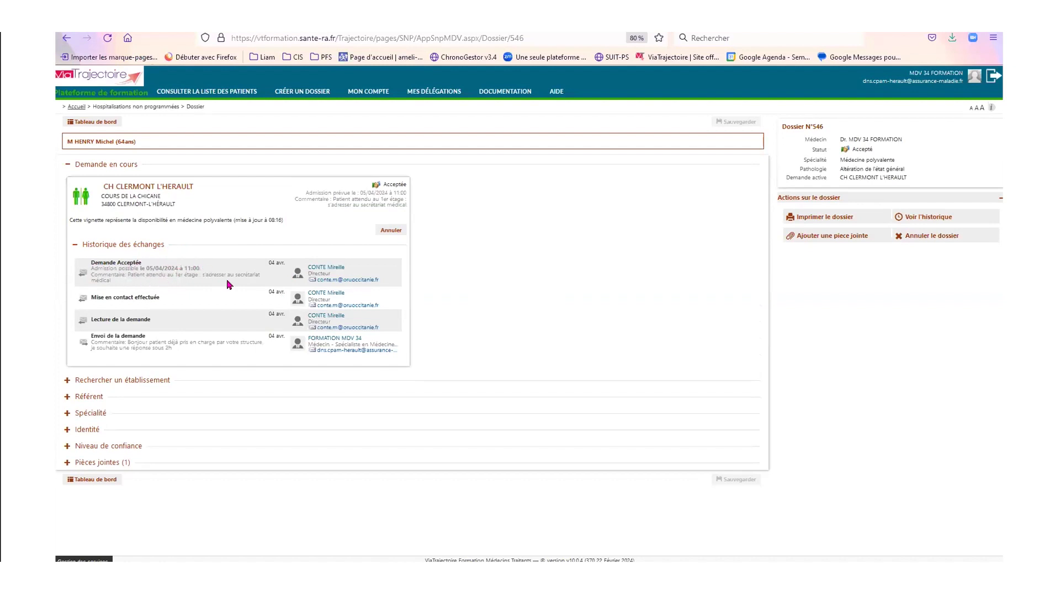
left_click_drag(114, 281, 90, 261)
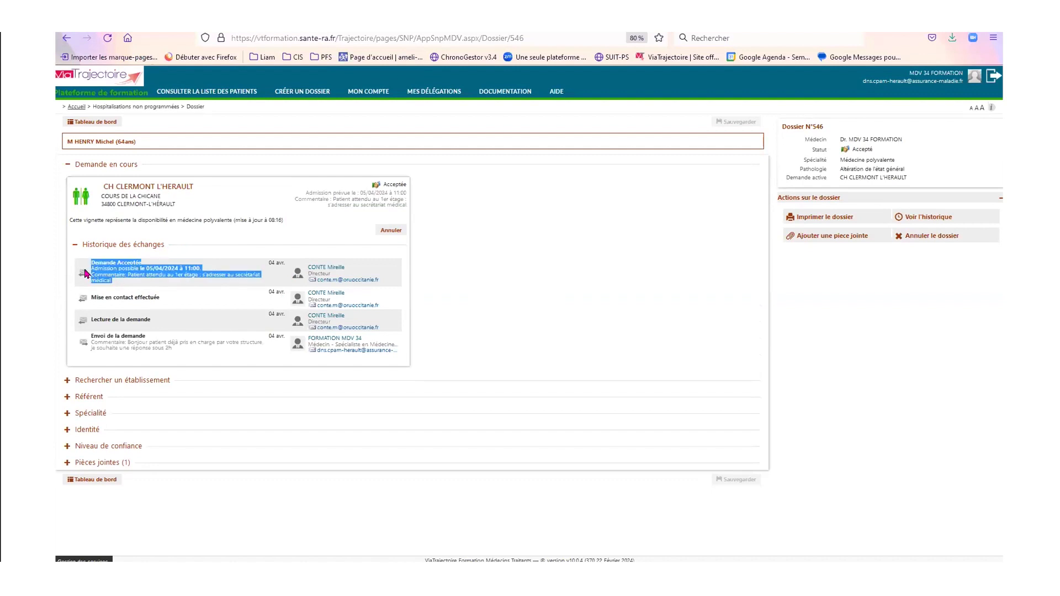
left_click(511, 318)
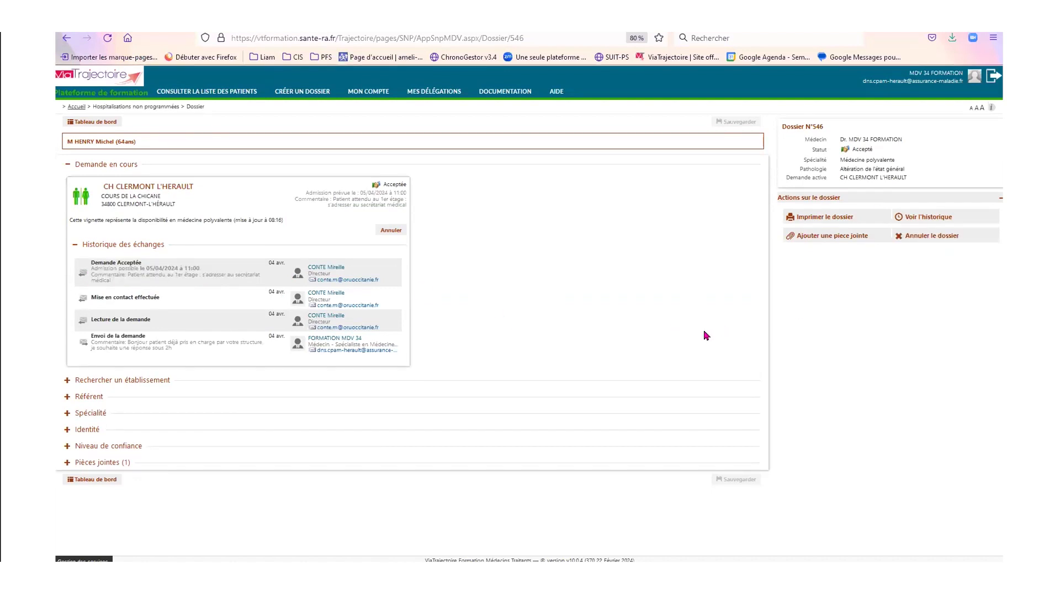